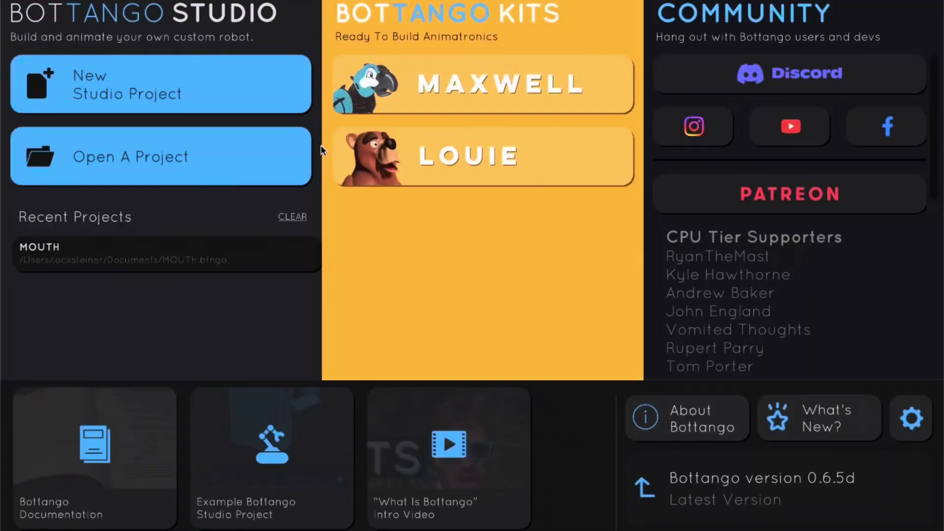
Step: Start a new studio project and add a servo motor part
{"action": "left_click", "coordinate": [242, 99]}
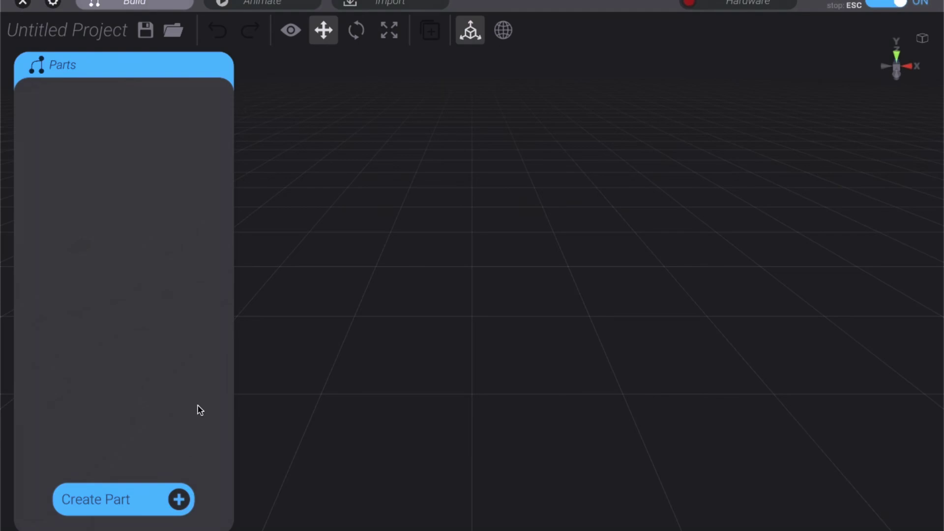
{"action": "left_click", "coordinate": [169, 498]}
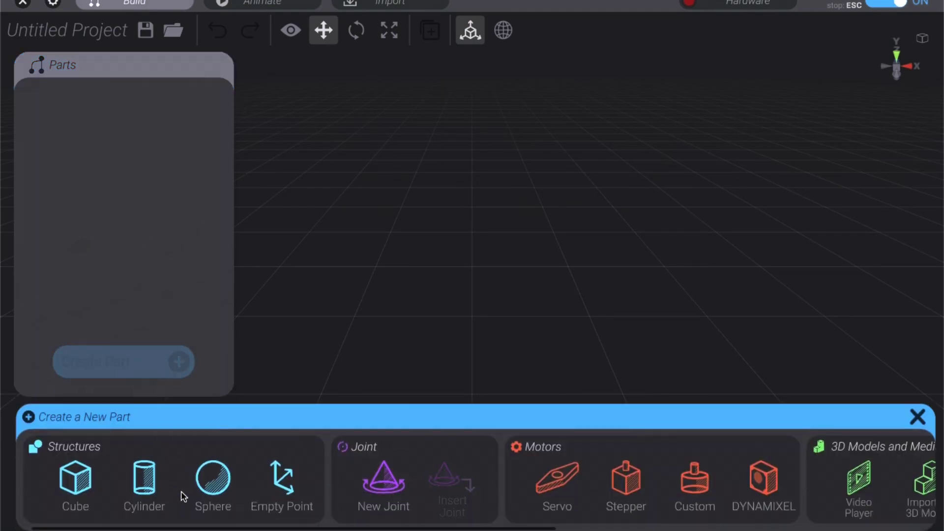
{"action": "left_click", "coordinate": [556, 485]}
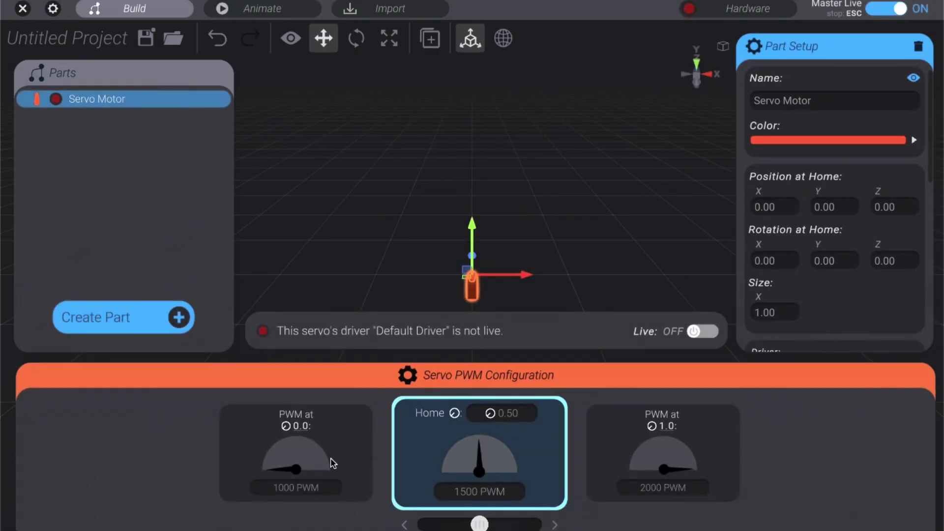
Step: Set the servo's PWM at position 1.0 to 1500
{"action": "left_click", "coordinate": [658, 501]}
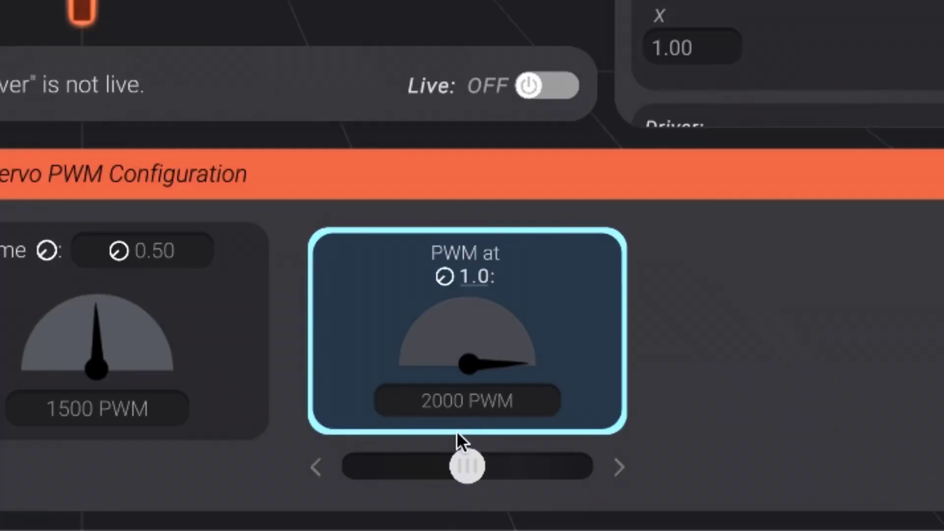
{"action": "left_click_drag", "start_coordinate": [470, 465], "coordinate": [246, 453]}
{"action": "left_click", "coordinate": [472, 399]}
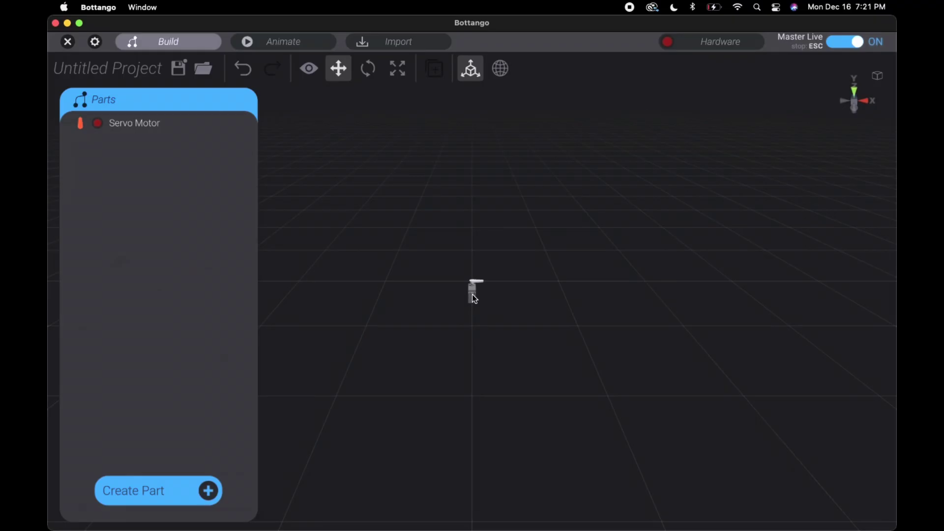
Step: Keep Pin as the servo's connection type, then go to the Animate workspace
{"action": "left_click", "coordinate": [472, 291]}
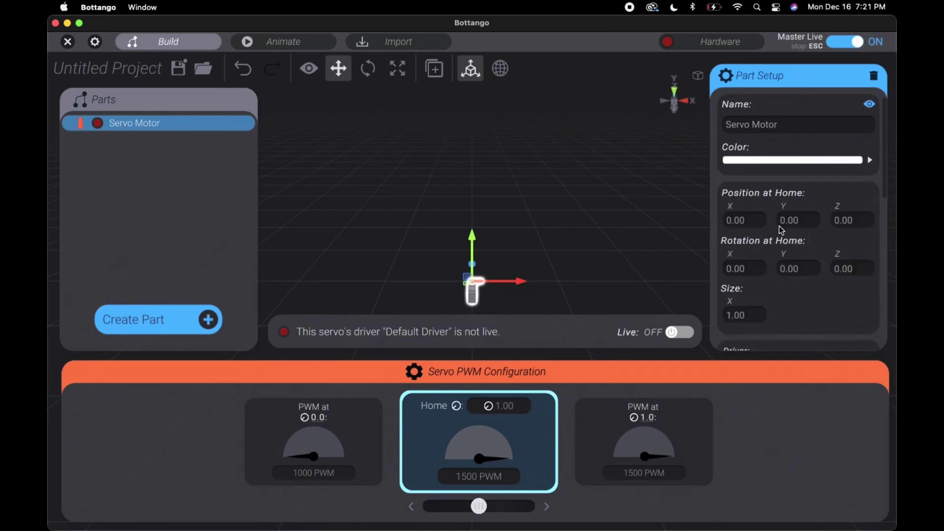
{"action": "scroll", "coordinate": [779, 225], "scroll_direction": "down", "scroll_amount": 3}
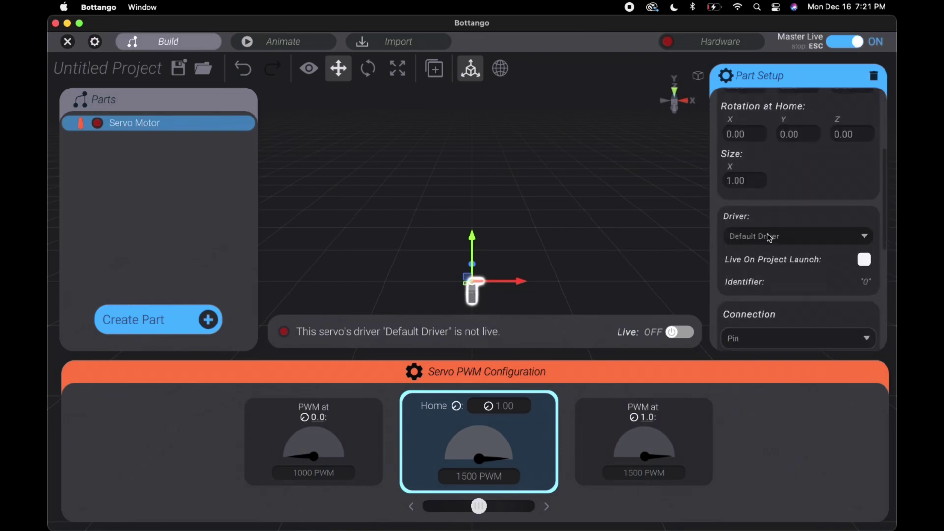
{"action": "scroll", "coordinate": [787, 255], "scroll_direction": "down", "scroll_amount": 3}
{"action": "left_click", "coordinate": [761, 207]}
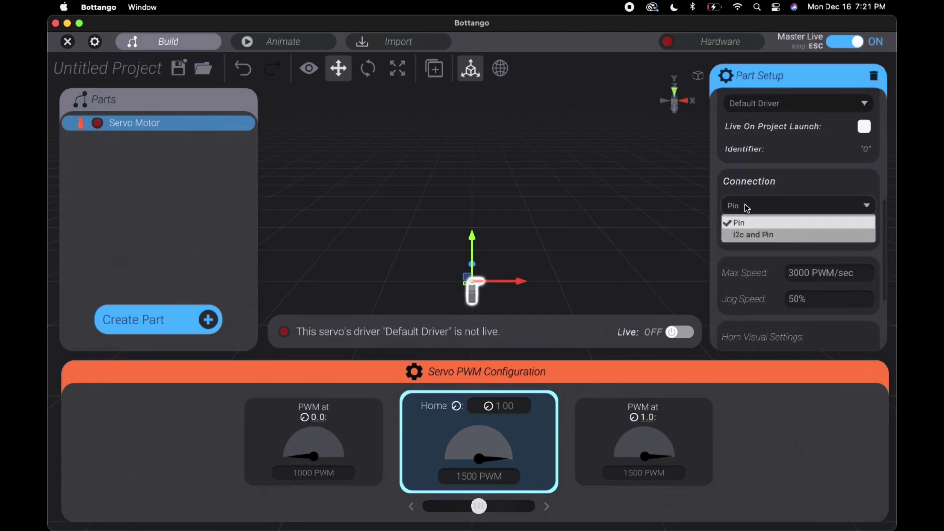
{"action": "left_click", "coordinate": [745, 204]}
{"action": "left_click", "coordinate": [747, 209]}
{"action": "left_click", "coordinate": [750, 228]}
{"action": "scroll", "coordinate": [816, 226], "scroll_direction": "down", "scroll_amount": 2}
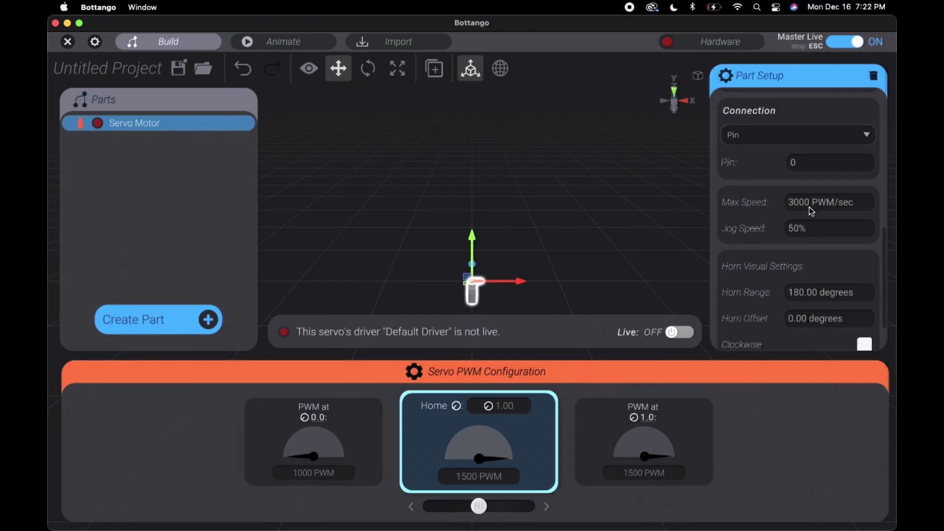
{"action": "scroll", "coordinate": [849, 245], "scroll_direction": "down", "scroll_amount": 1}
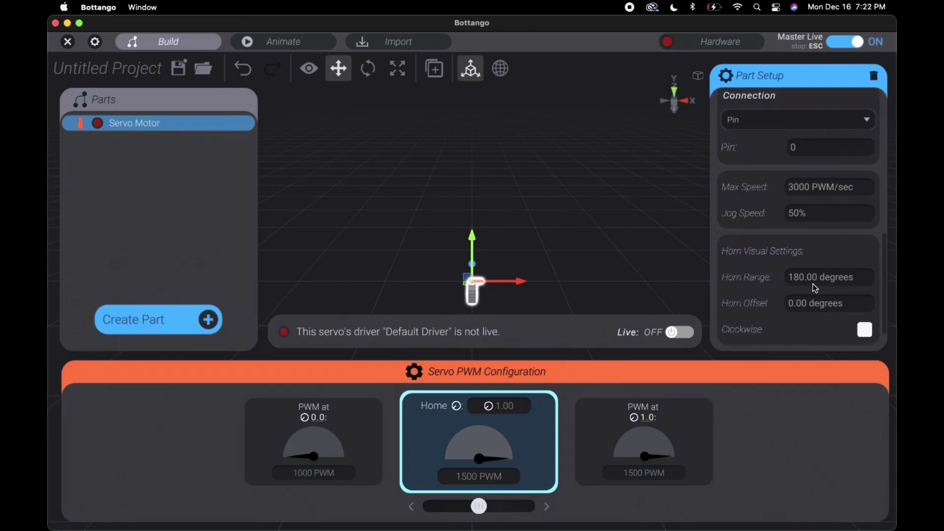
{"action": "left_click", "coordinate": [283, 41]}
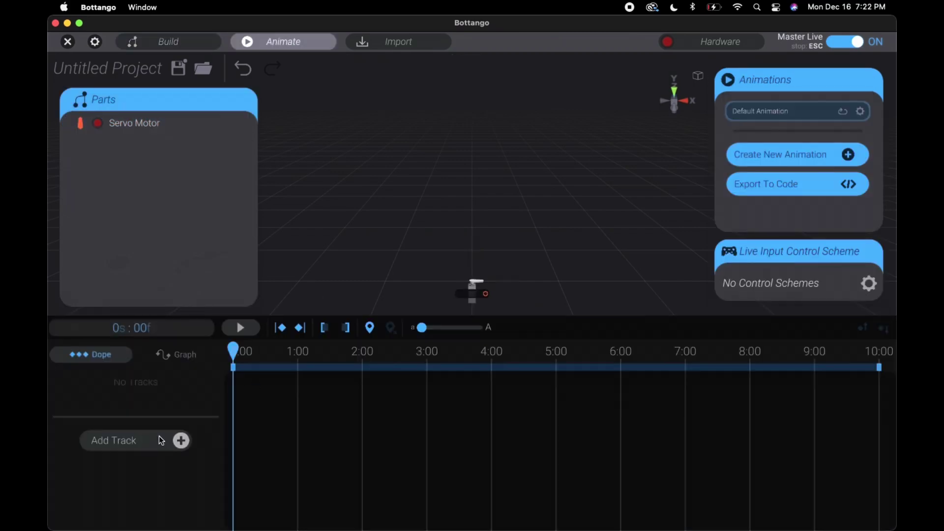
Step: Add a Servo Motor motor track to the Default Animation's timeline
{"action": "left_click", "coordinate": [159, 437]}
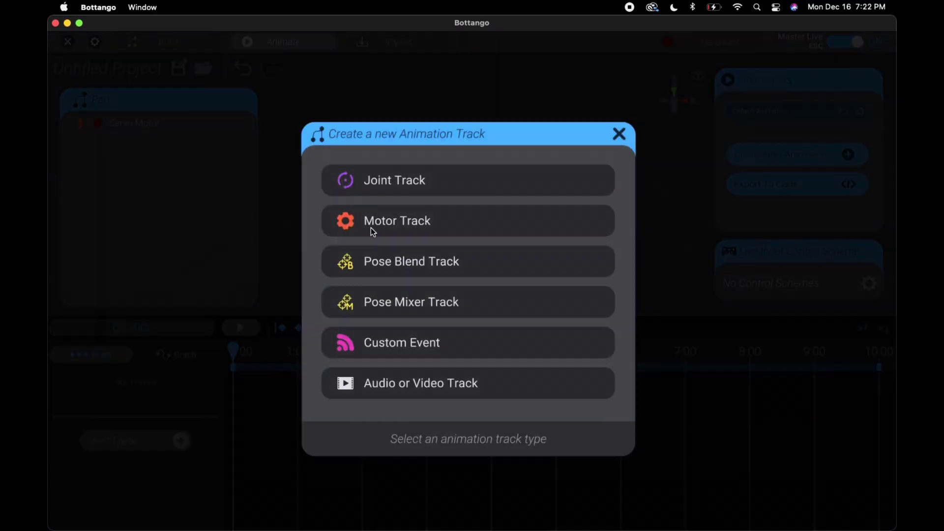
{"action": "left_click", "coordinate": [371, 228]}
{"action": "left_click", "coordinate": [205, 123]}
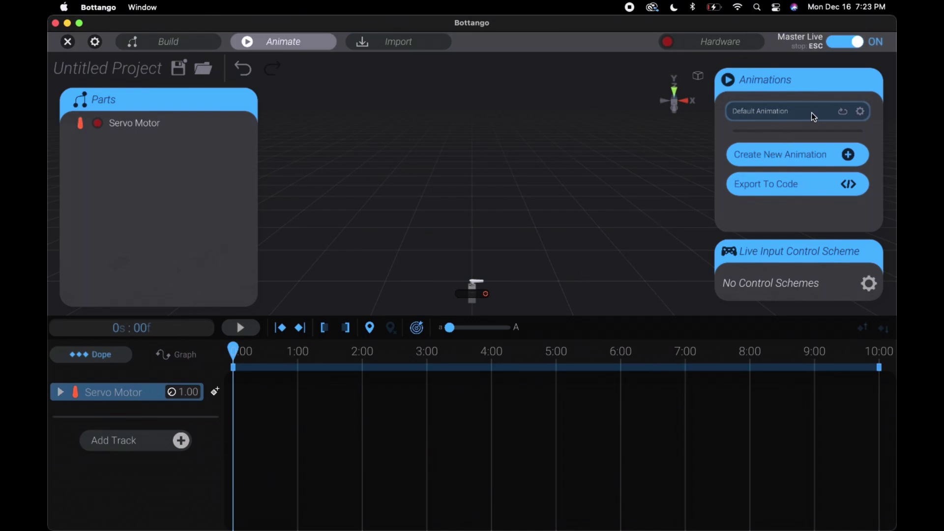
Step: Create New Animation, then confirm the Default Animation's 10-second clip settings unchanged
{"action": "left_click", "coordinate": [783, 161]}
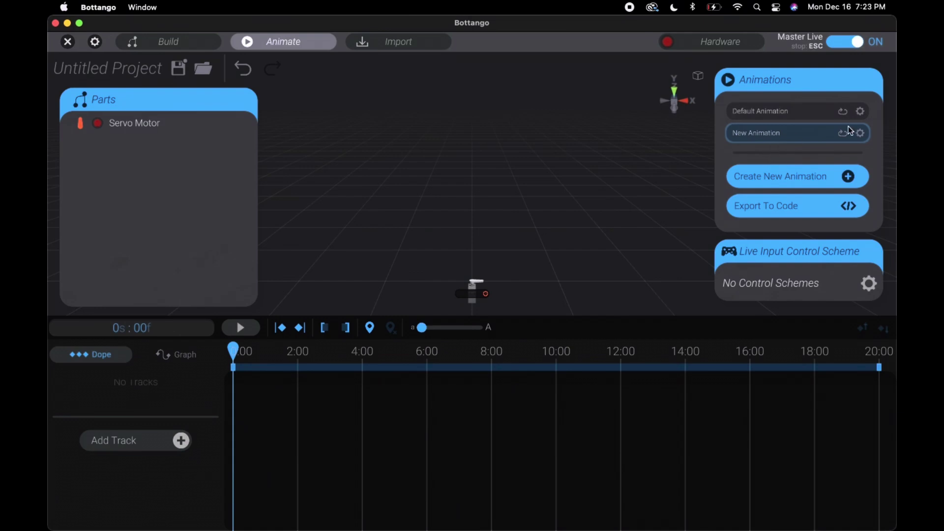
{"action": "left_click", "coordinate": [861, 113]}
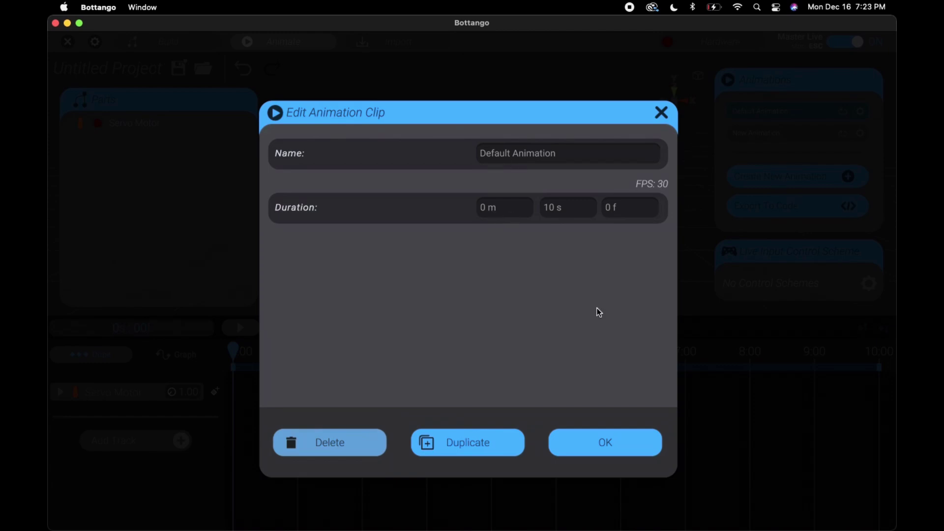
{"action": "left_click", "coordinate": [581, 432]}
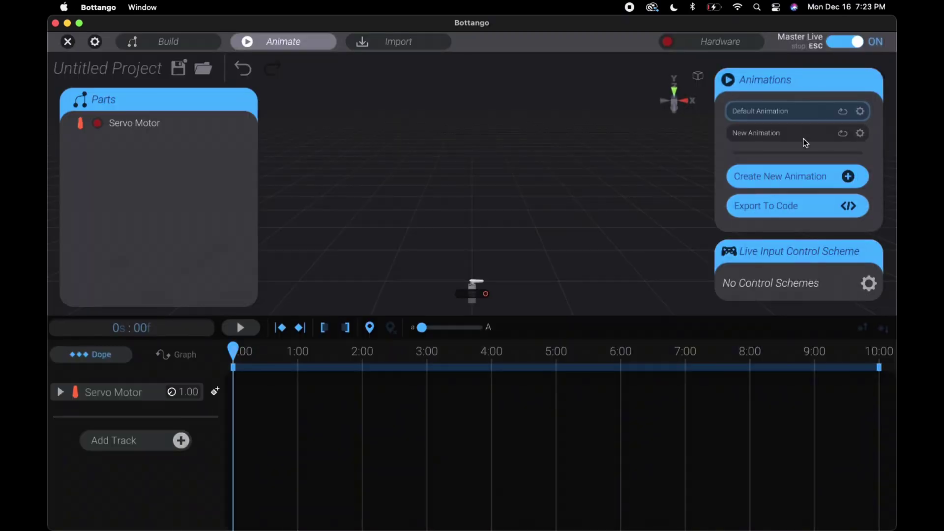
{"action": "left_click", "coordinate": [860, 111]}
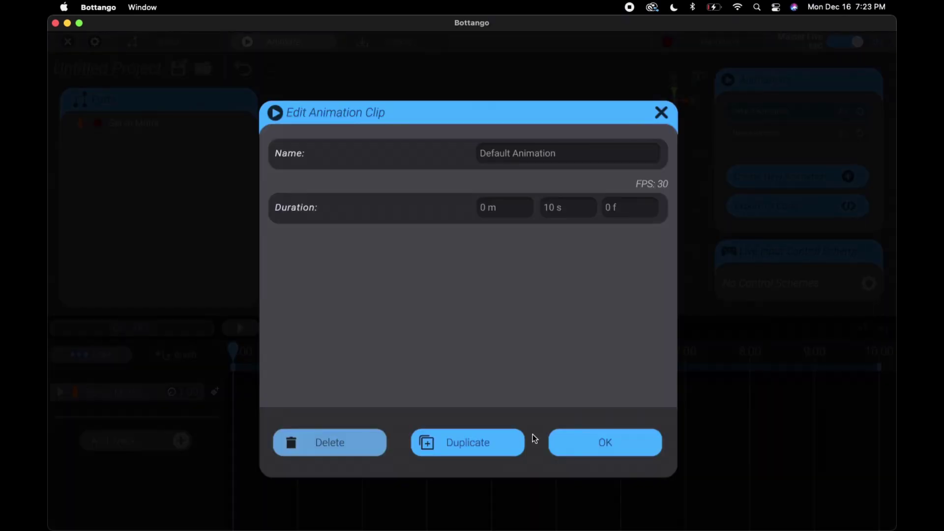
{"action": "left_click", "coordinate": [578, 434]}
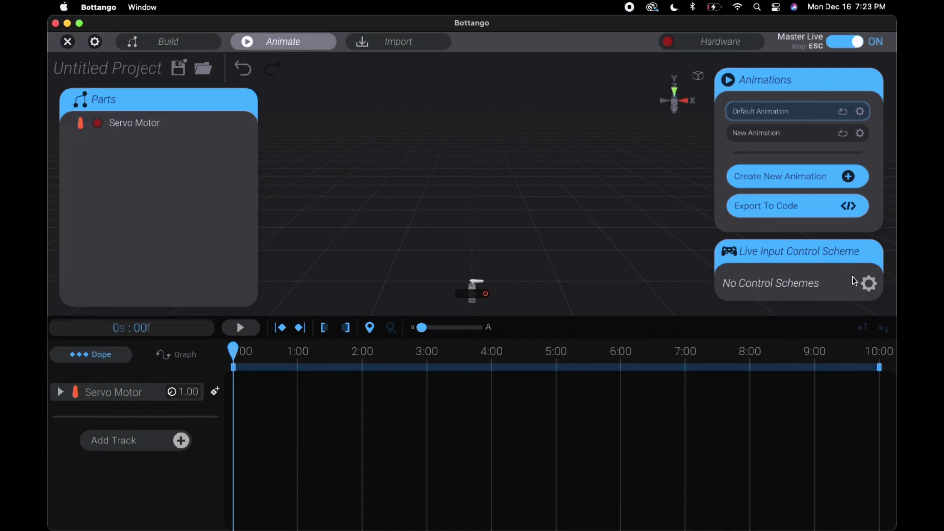
Step: Create New Control Scheme with a Servo Motor control using keyboard input
{"action": "left_click", "coordinate": [869, 286]}
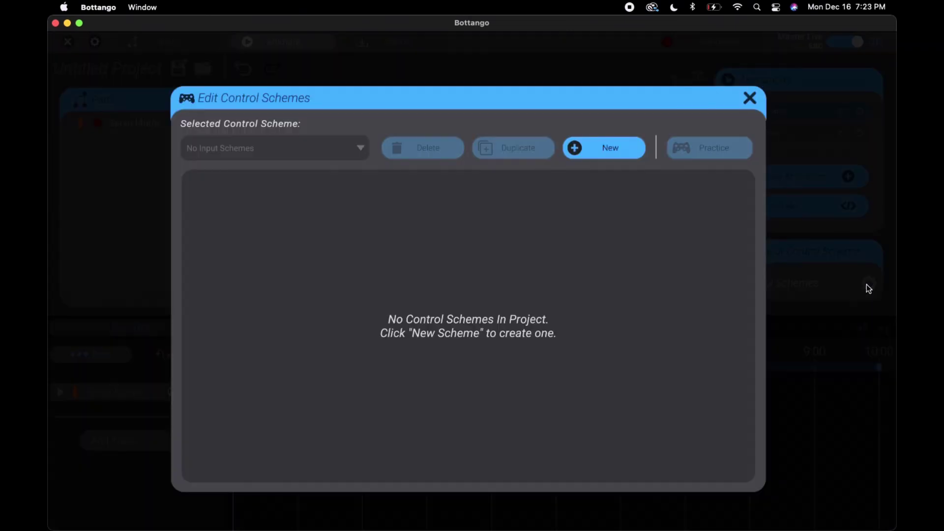
{"action": "left_click", "coordinate": [617, 150]}
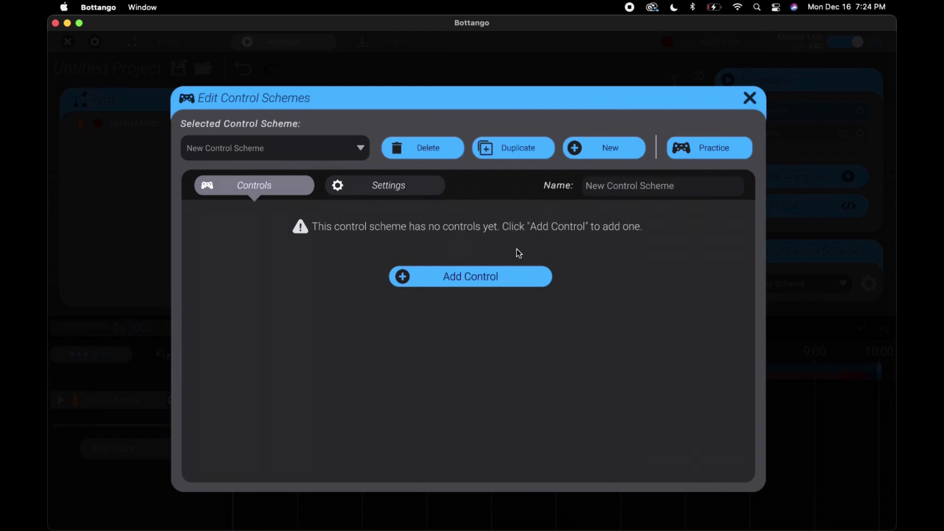
{"action": "left_click", "coordinate": [496, 273]}
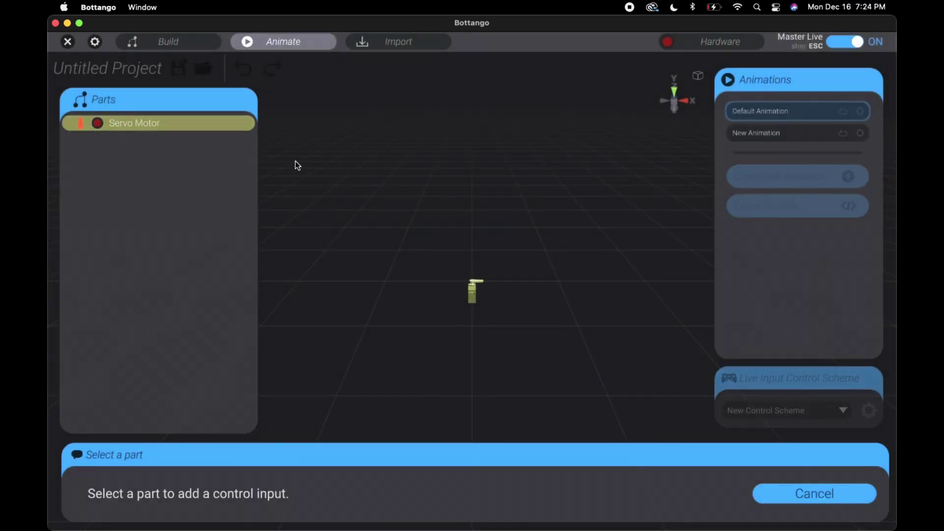
{"action": "left_click", "coordinate": [232, 122]}
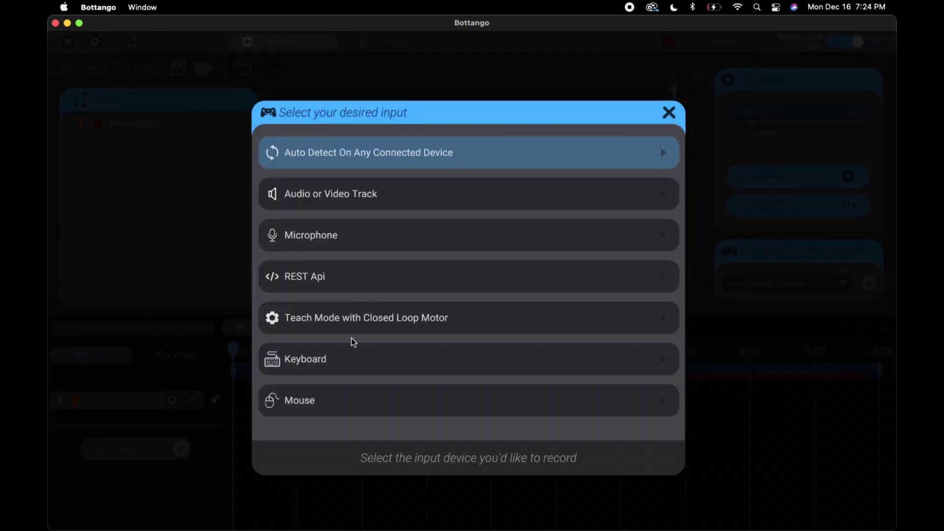
{"action": "left_click", "coordinate": [343, 368]}
{"action": "scroll", "coordinate": [344, 367], "scroll_direction": "down", "scroll_amount": 15}
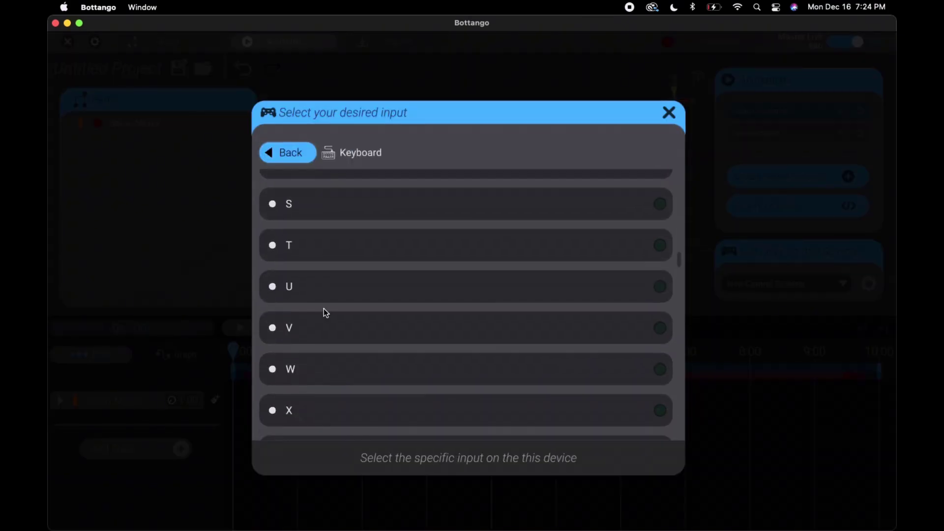
Step: Map the servo control to keys V and B as Two Buttons Incremental
{"action": "left_click", "coordinate": [307, 331]}
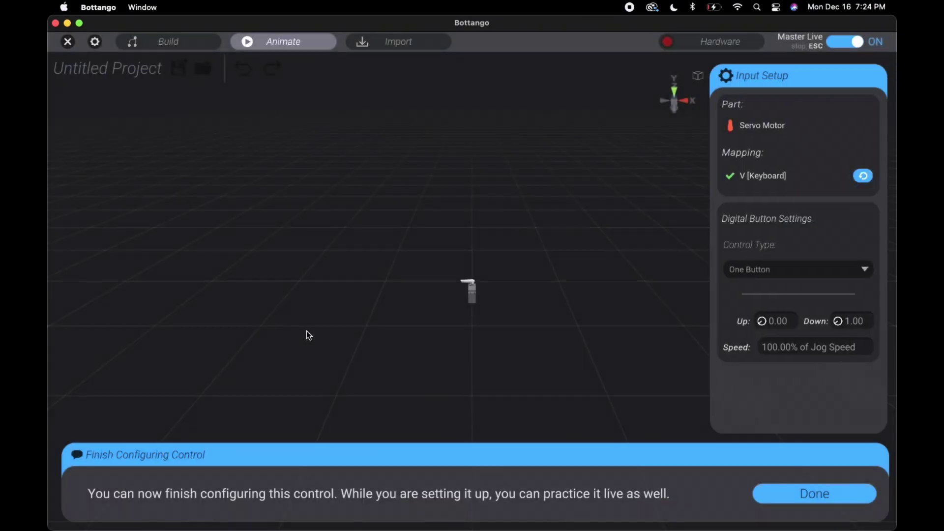
{"action": "left_click", "coordinate": [767, 272]}
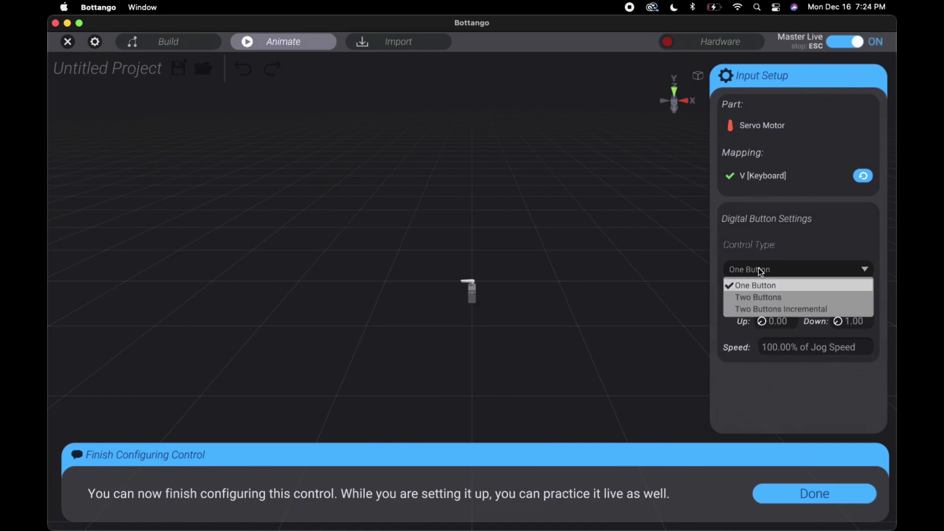
{"action": "left_click", "coordinate": [760, 272]}
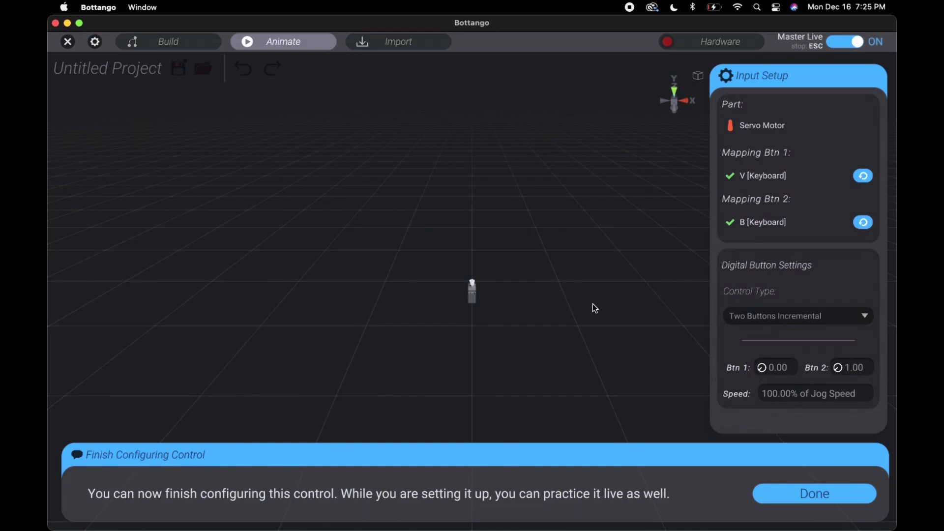
Step: Press V and B repeatedly to swing the servo horn left and back
{"action": "key", "text": "v"}
{"action": "key", "text": "b"}
{"action": "key", "text": "v"}
{"action": "key", "text": "b"}
{"action": "key", "text": "b"}
{"action": "key", "text": "v"}
{"action": "key", "text": "b"}
{"action": "key", "text": "b"}
{"action": "key", "text": "v"}
{"action": "key", "text": "b"}
Step: Move the end keyframe to about 2:30 and record the servo from live input
{"action": "left_click", "coordinate": [751, 315]}
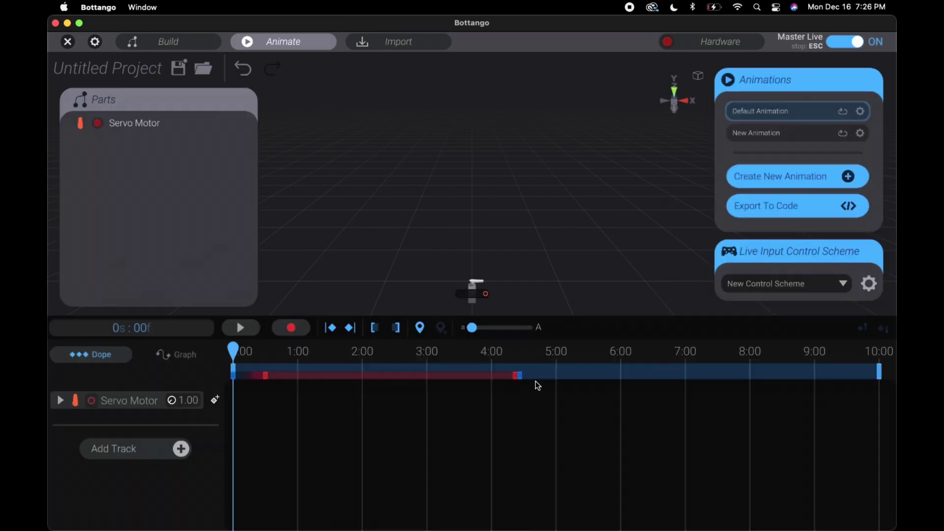
{"action": "left_click_drag", "start_coordinate": [538, 386], "coordinate": [790, 384]}
{"action": "left_click", "coordinate": [296, 329]}
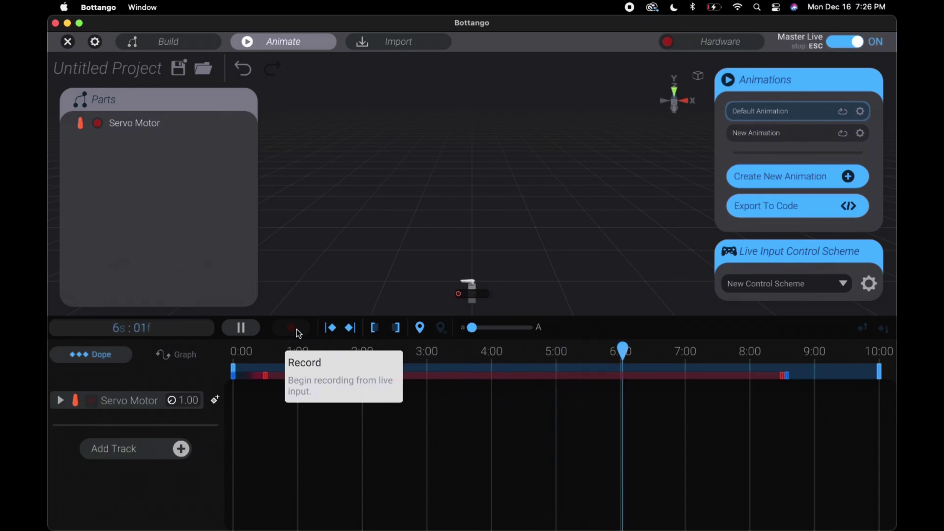
{"action": "left_click", "coordinate": [291, 329]}
Step: Play back the recorded servo motion, then turn off the Servo Motor track's recording
{"action": "key", "text": "space"}
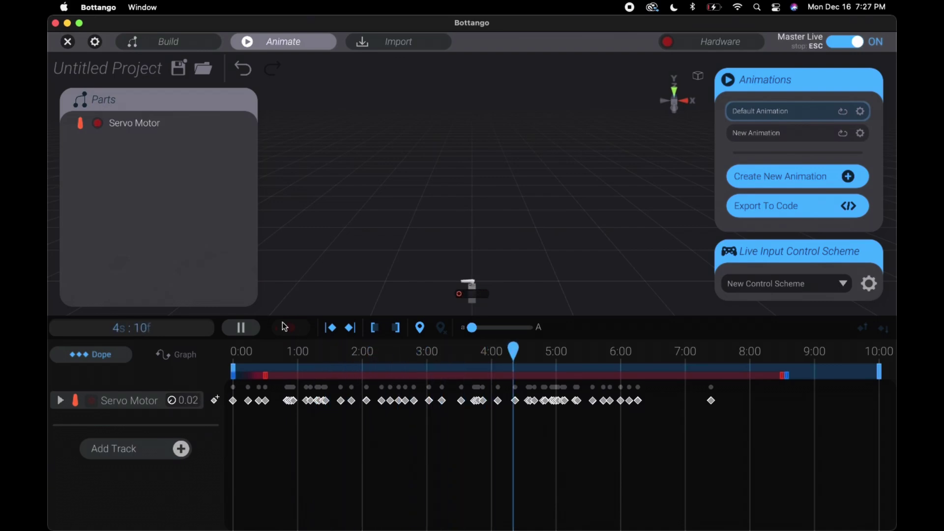
{"action": "key", "text": "space"}
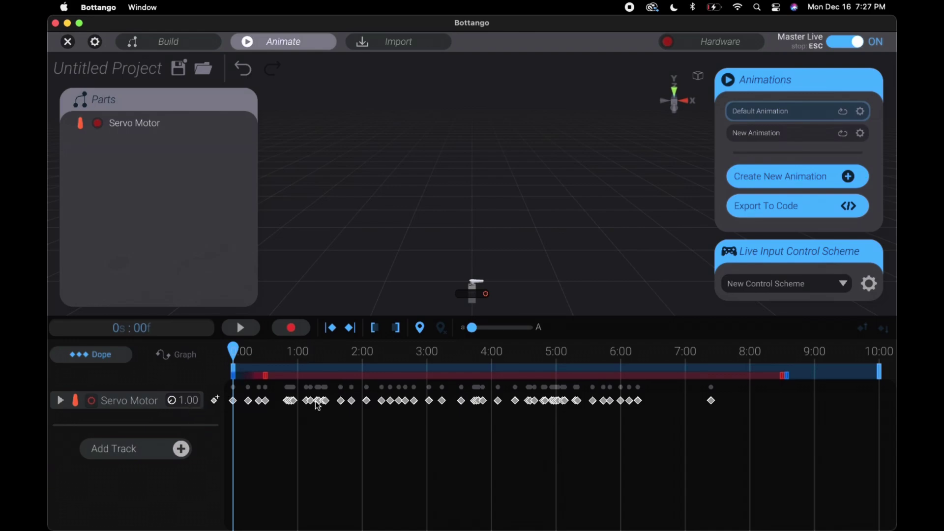
{"action": "left_click", "coordinate": [92, 401]}
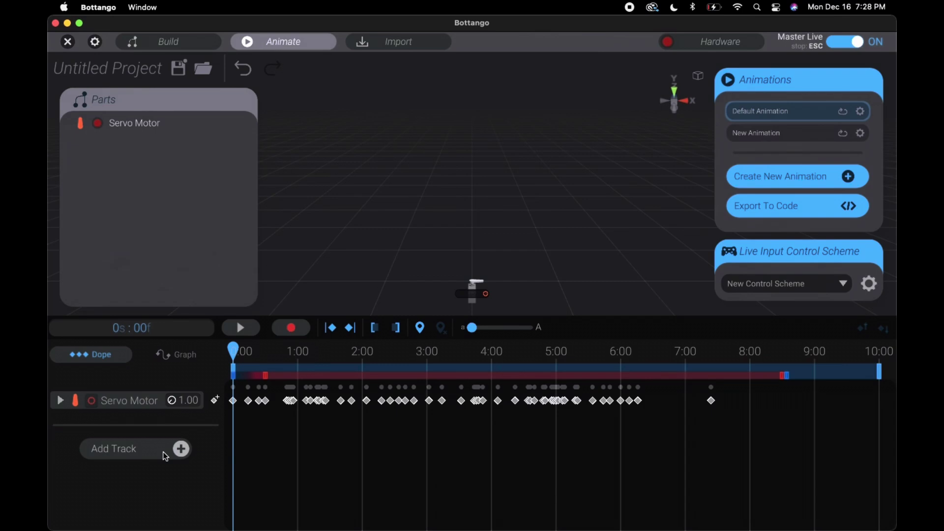
Step: Try adding an audio or video track to the animation
{"action": "left_click", "coordinate": [169, 451]}
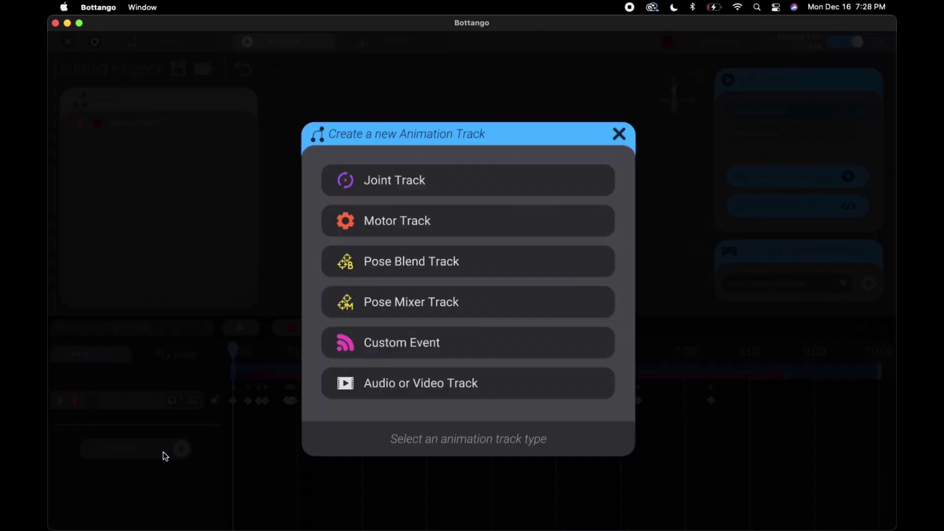
{"action": "left_click", "coordinate": [352, 391]}
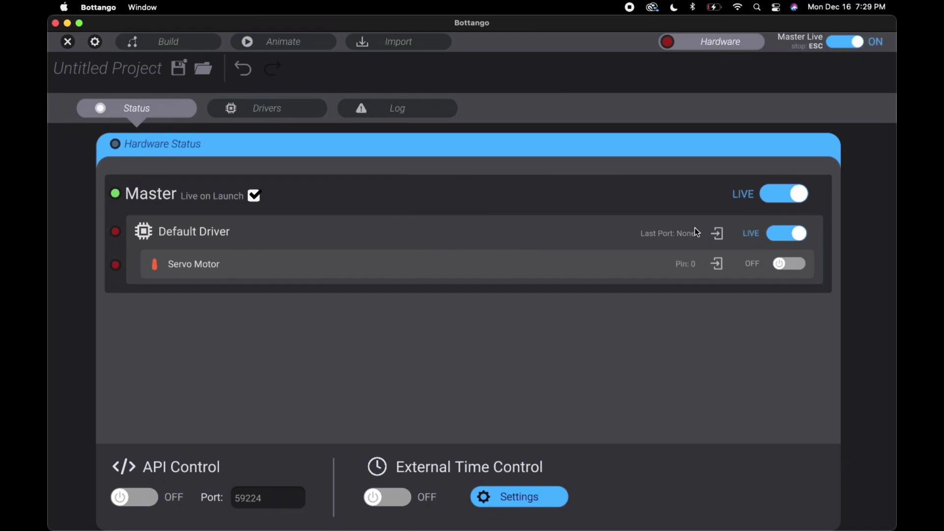
Step: Open the Default Driver settings and keep USB Serial as its driver type
{"action": "left_click", "coordinate": [816, 266]}
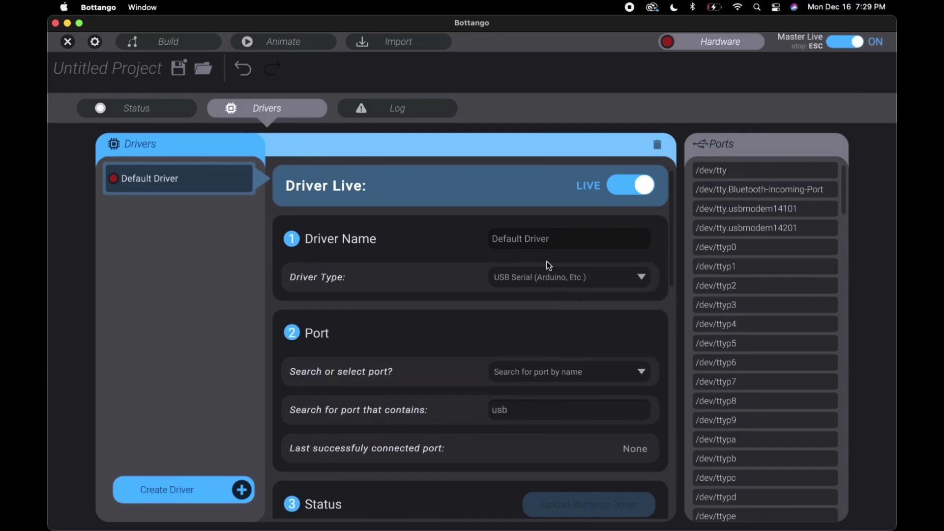
{"action": "left_click", "coordinate": [517, 279]}
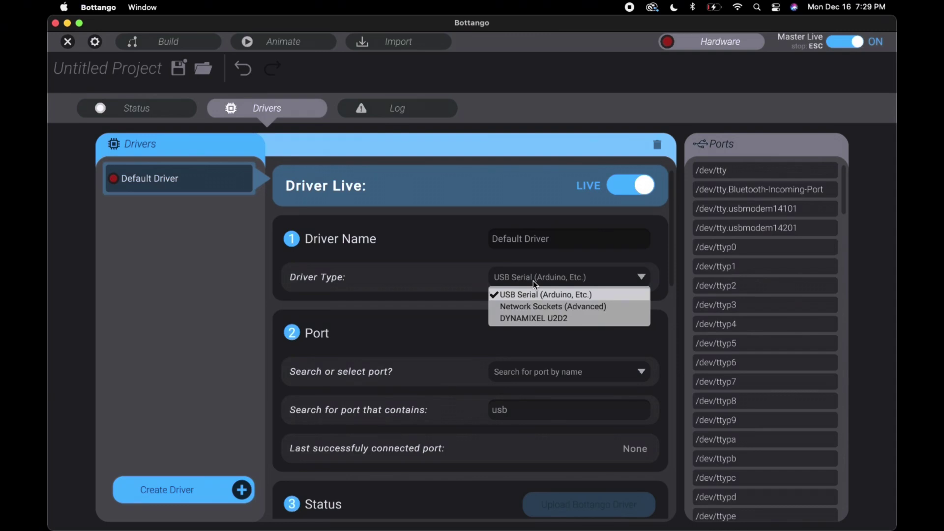
{"action": "left_click", "coordinate": [533, 281]}
{"action": "left_click", "coordinate": [551, 280]}
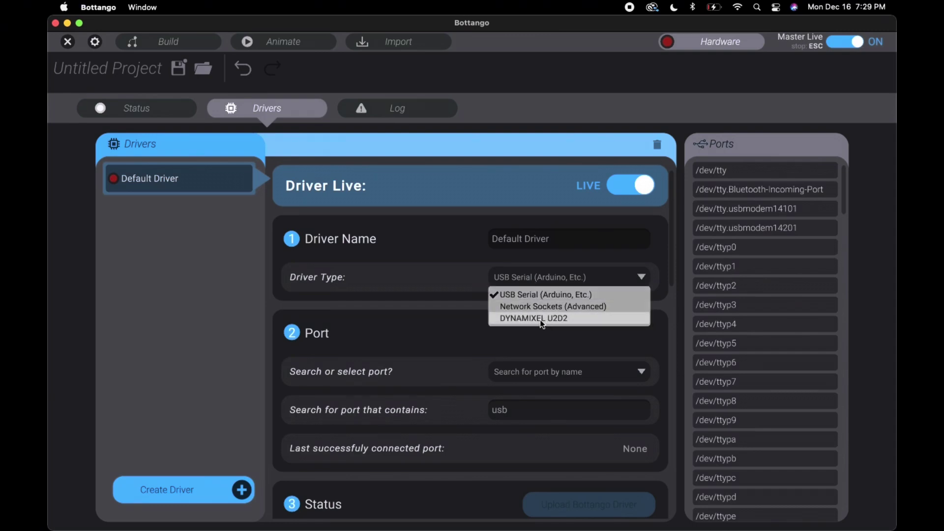
{"action": "left_click", "coordinate": [544, 295]}
Step: Choose port /dev/tty.usbmodem14101 from the port list for the driver
{"action": "left_click", "coordinate": [530, 376]}
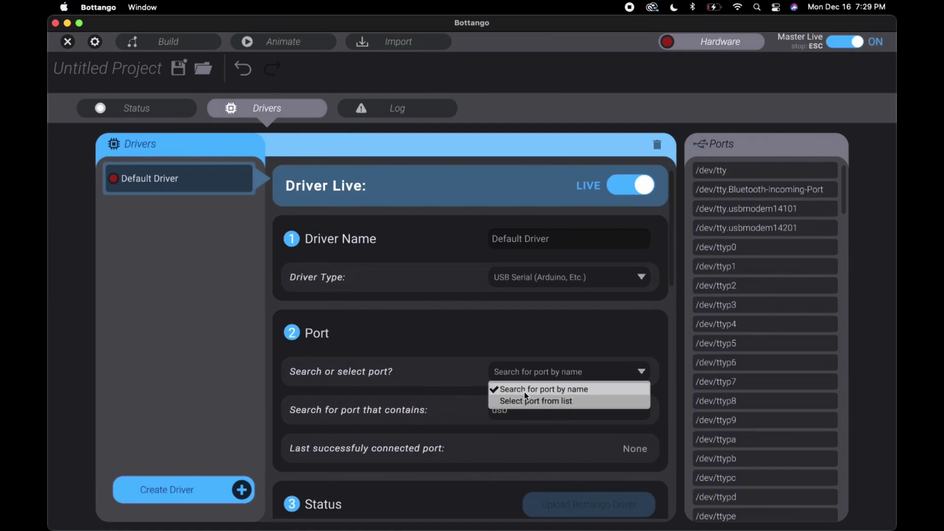
{"action": "left_click", "coordinate": [525, 397]}
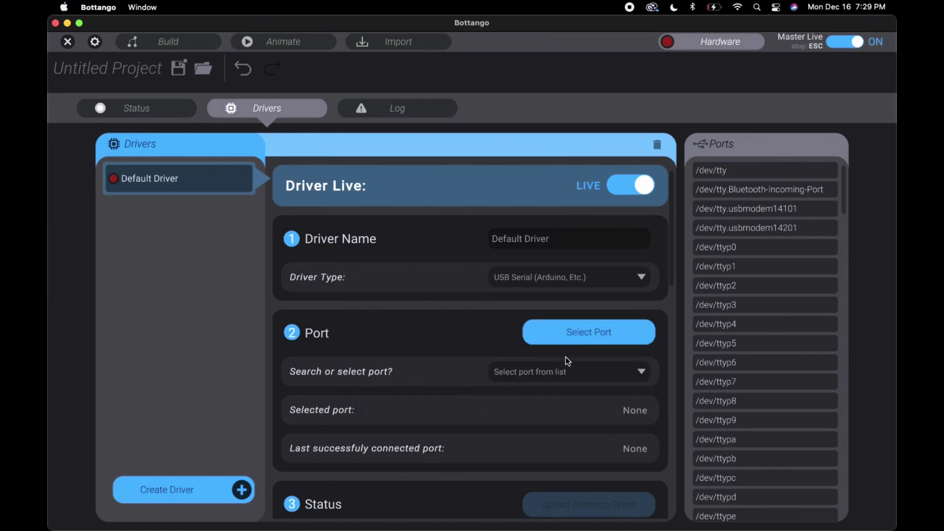
{"action": "left_click", "coordinate": [564, 339]}
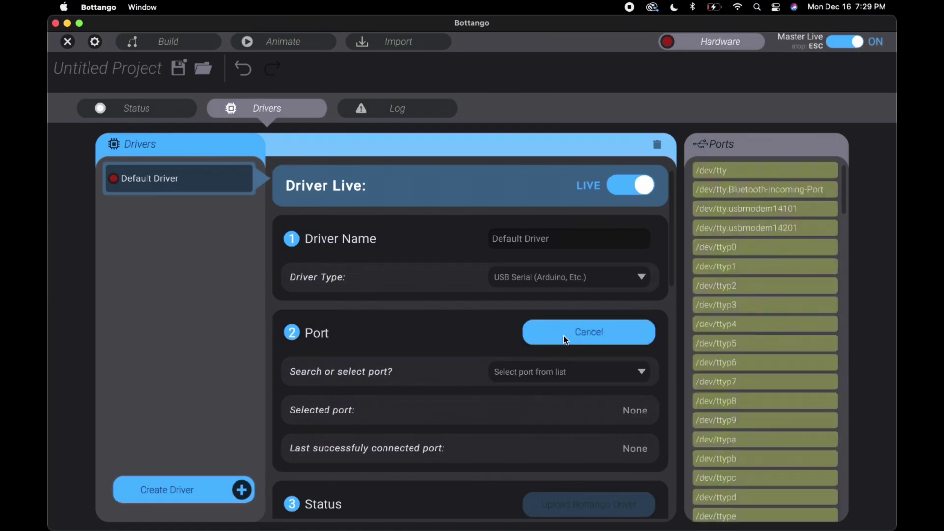
{"action": "left_click", "coordinate": [754, 210]}
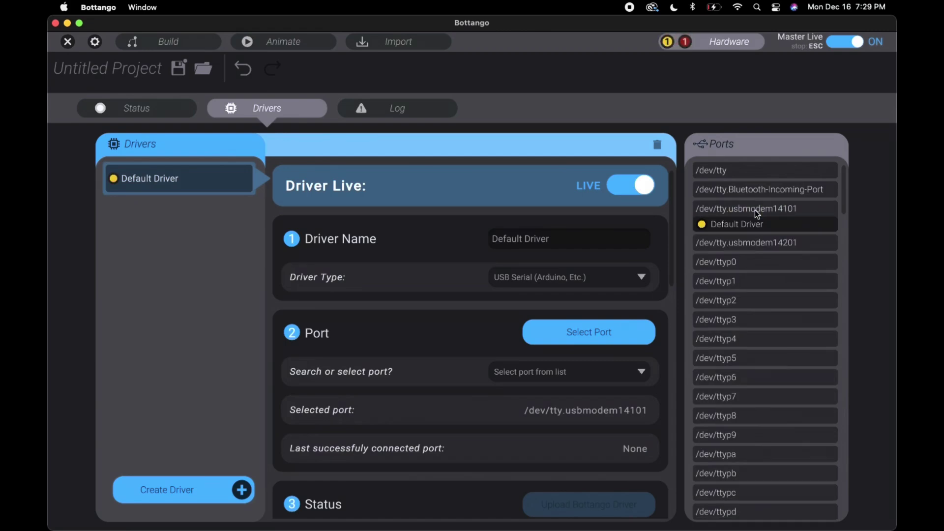
{"action": "scroll", "coordinate": [371, 334], "scroll_direction": "down", "scroll_amount": 5}
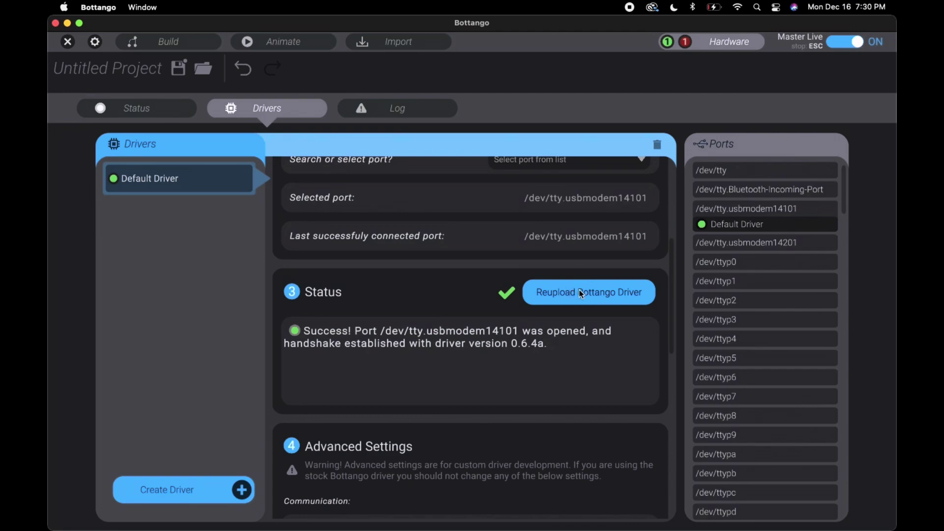
{"action": "scroll", "coordinate": [376, 453], "scroll_direction": "up", "scroll_amount": 5}
Step: Add a second driver named New Driver
{"action": "left_click", "coordinate": [226, 485]}
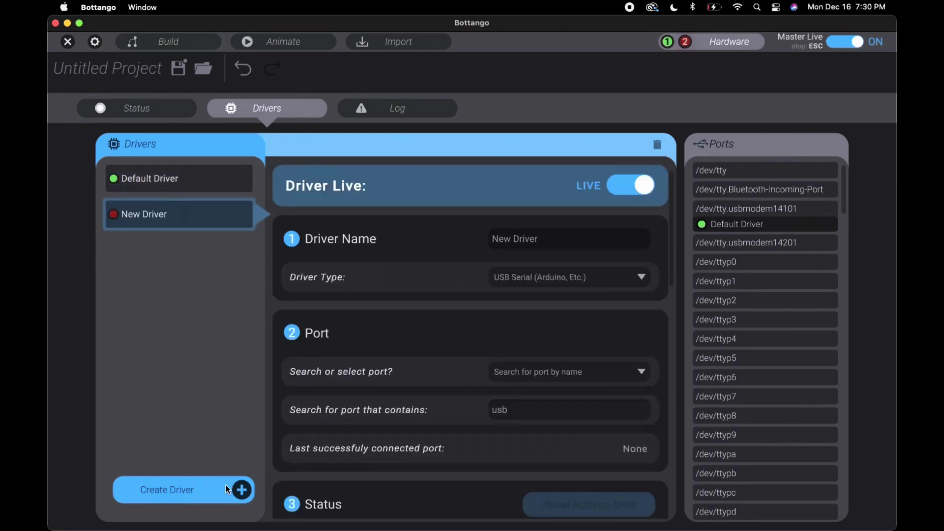
{"action": "scroll", "coordinate": [503, 258], "scroll_direction": "down", "scroll_amount": 5}
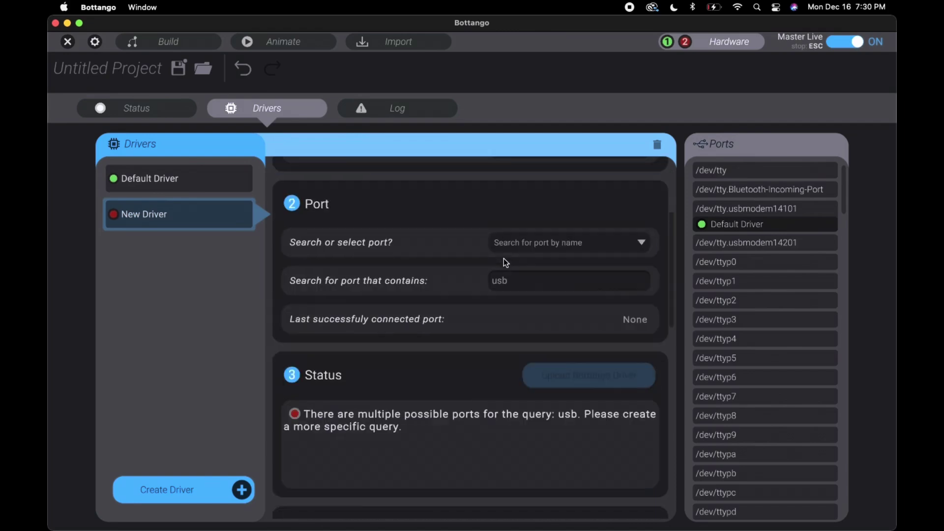
{"action": "scroll", "coordinate": [503, 258], "scroll_direction": "up", "scroll_amount": 5}
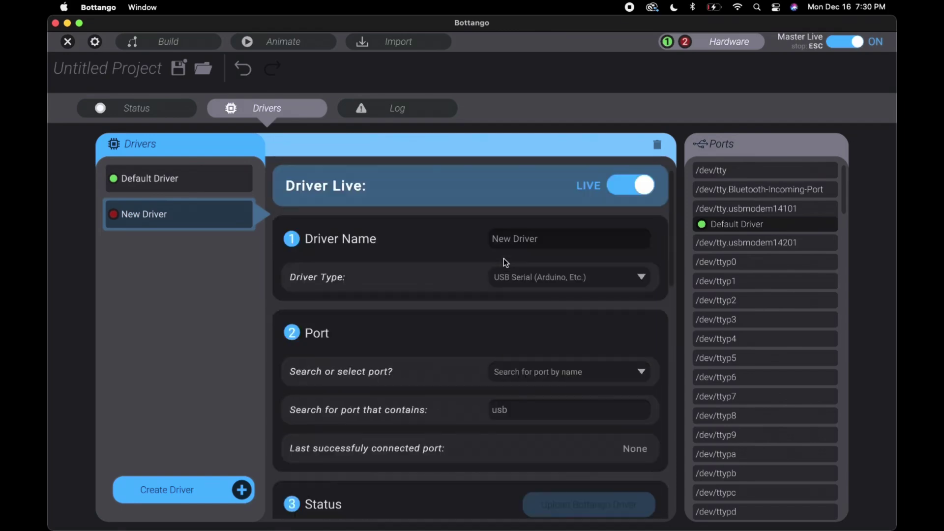
Step: In Build, assign the second servo to New Driver, then delete that servo part
{"action": "left_click", "coordinate": [179, 41]}
{"action": "scroll", "coordinate": [767, 143], "scroll_direction": "up", "scroll_amount": 3}
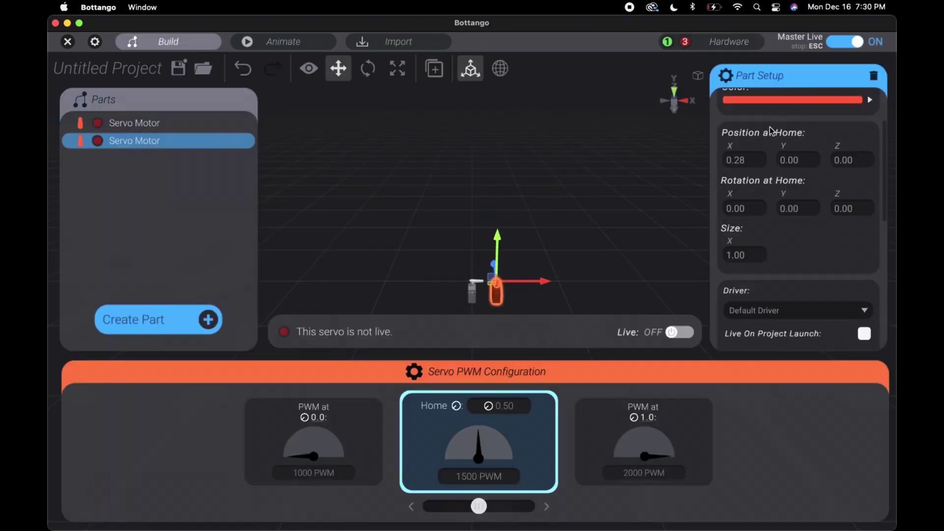
{"action": "scroll", "coordinate": [769, 126], "scroll_direction": "down", "scroll_amount": 5}
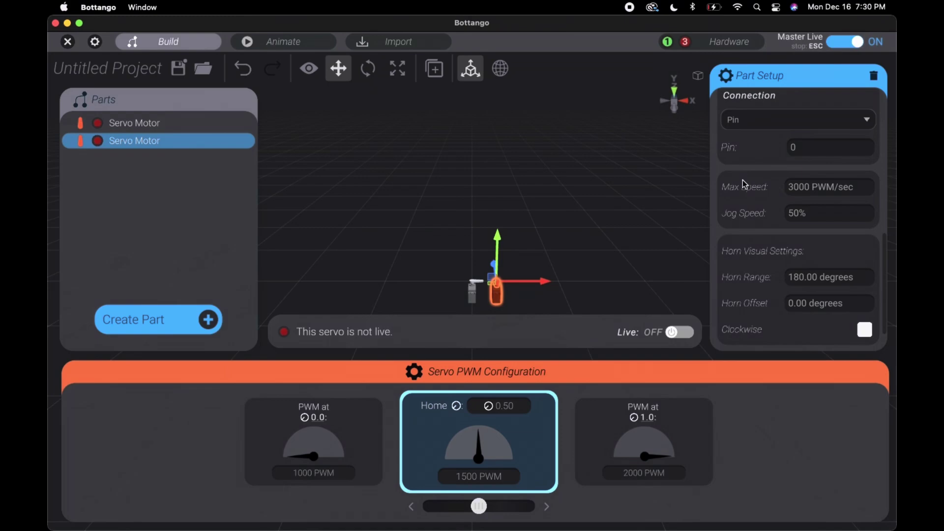
{"action": "scroll", "coordinate": [758, 206], "scroll_direction": "up", "scroll_amount": 4}
{"action": "left_click", "coordinate": [773, 229]}
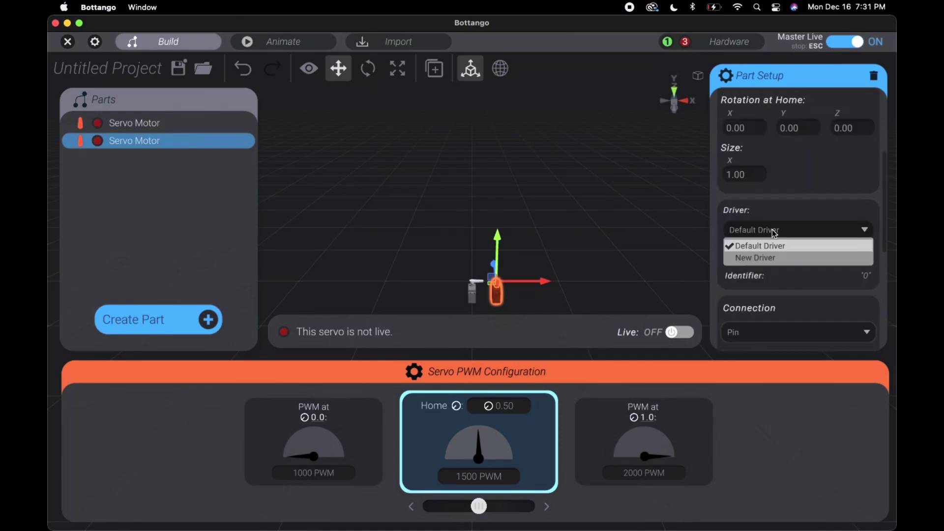
{"action": "left_click", "coordinate": [752, 257]}
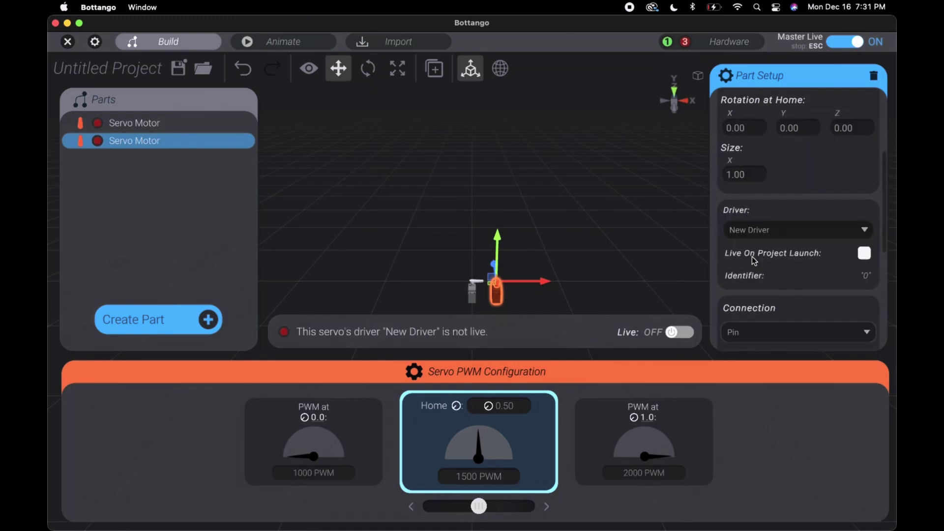
{"action": "key", "text": "super+z"}
{"action": "left_click", "coordinate": [838, 285]}
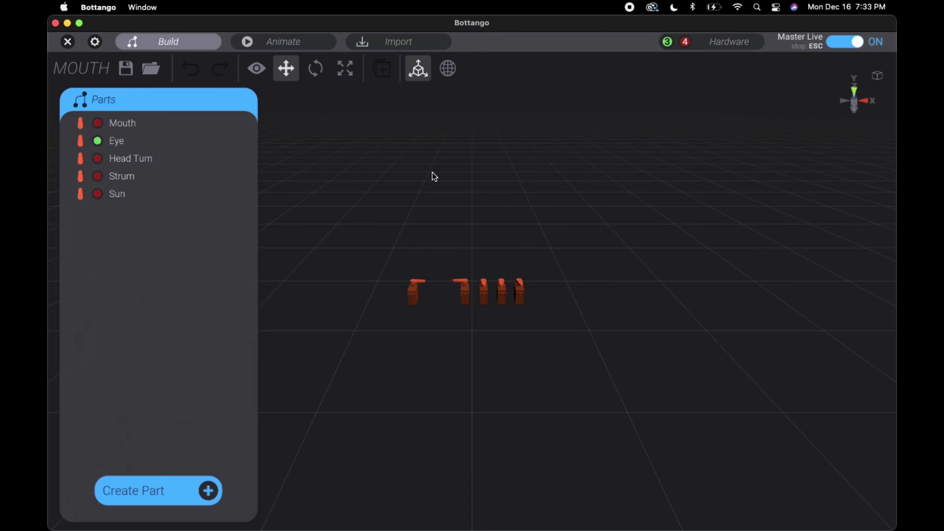
Step: Load the 505 animation in Animate, then check the All servos and sun drivers
{"action": "left_click", "coordinate": [283, 41]}
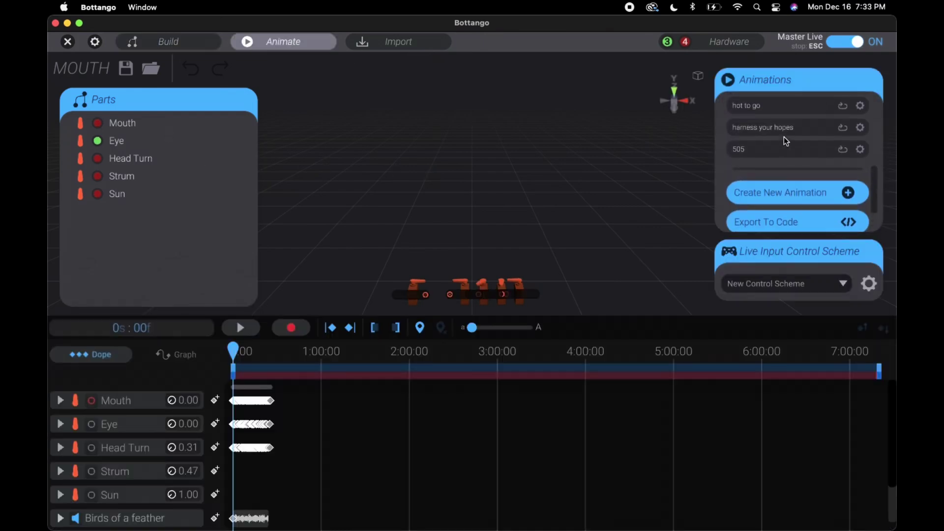
{"action": "scroll", "coordinate": [784, 137], "scroll_direction": "up", "scroll_amount": 3}
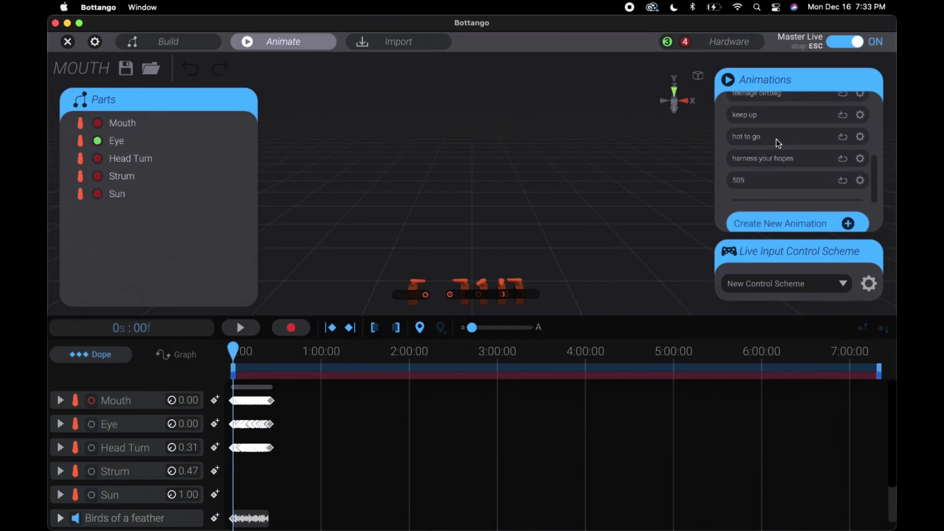
{"action": "left_click", "coordinate": [765, 144]}
{"action": "left_click", "coordinate": [758, 165]}
{"action": "left_click", "coordinate": [751, 186]}
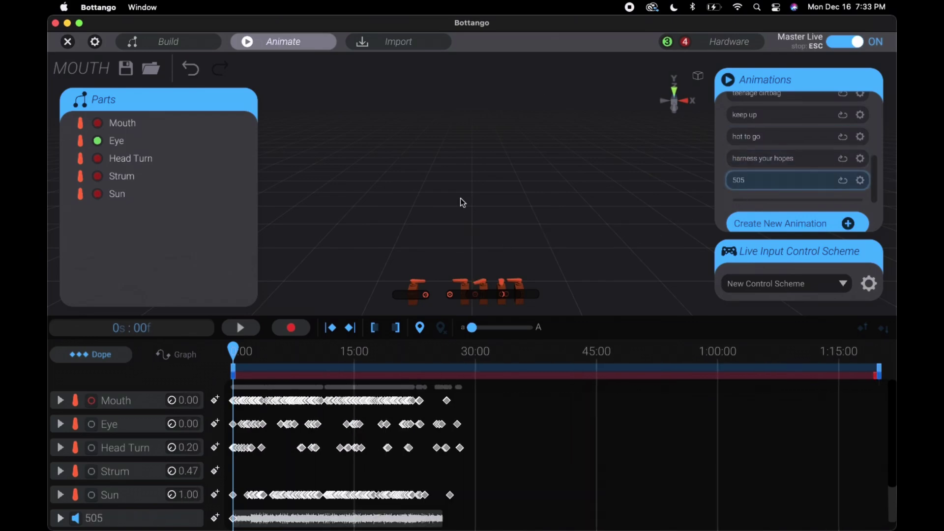
{"action": "scroll", "coordinate": [298, 486], "scroll_direction": "down", "scroll_amount": 2}
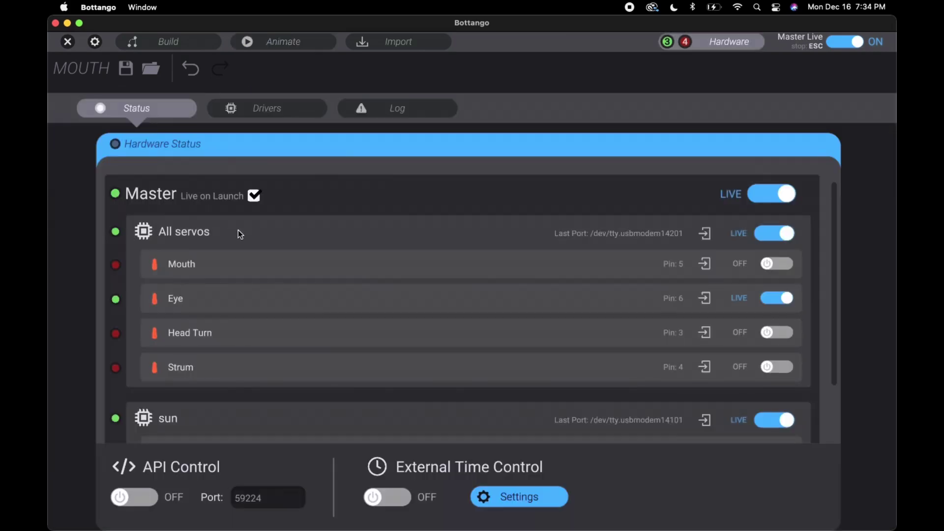
{"action": "left_click", "coordinate": [244, 111]}
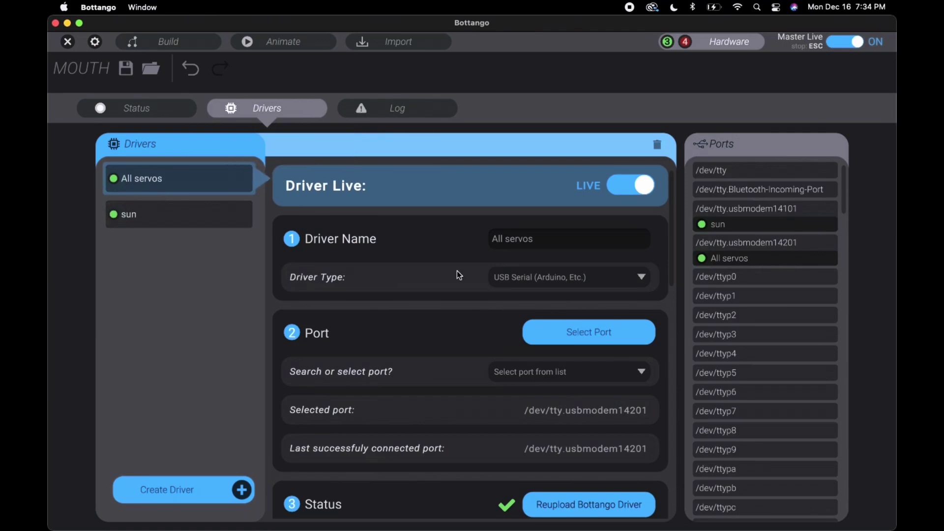
{"action": "scroll", "coordinate": [458, 273], "scroll_direction": "down", "scroll_amount": 5}
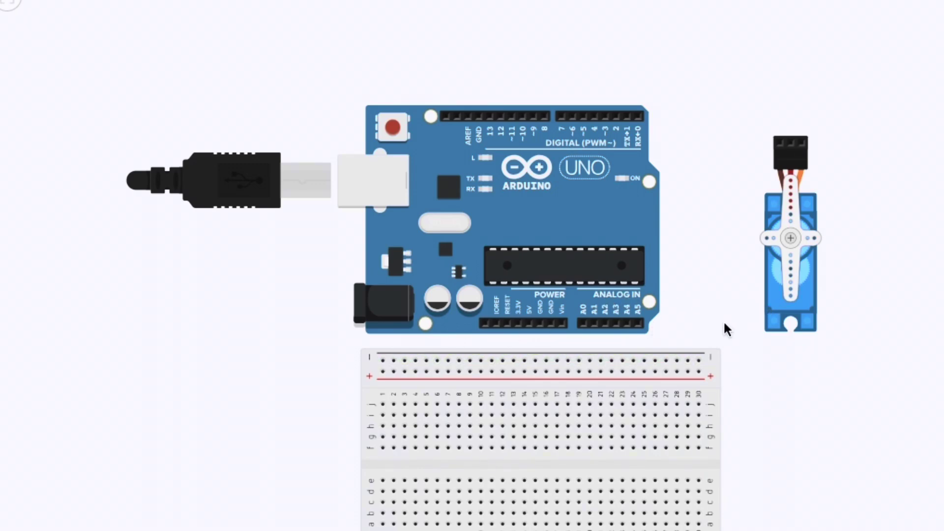
Step: Start the first wire at the Arduino Uno's GND pin
{"action": "left_click", "coordinate": [540, 323]}
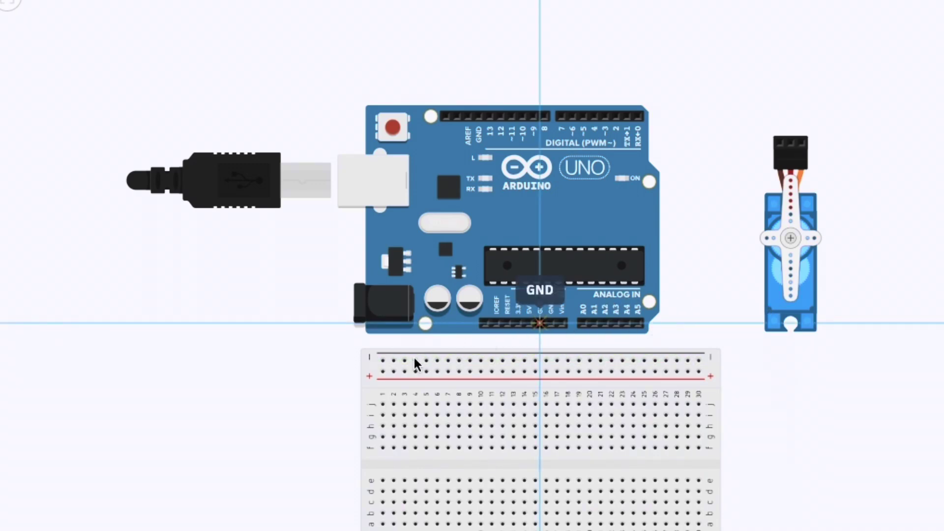